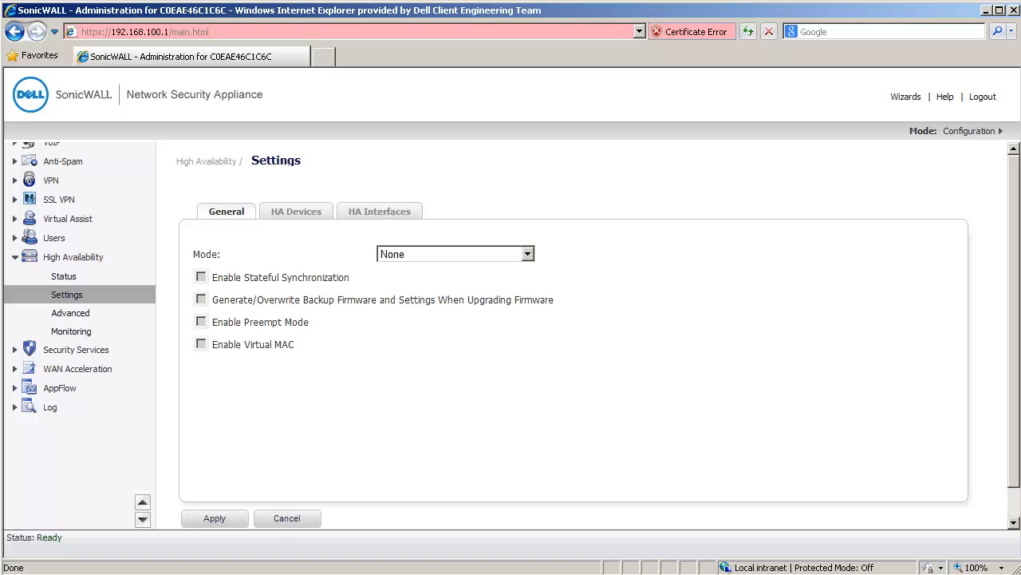
Step: Set the high availability mode to Active / Standby and enable Stateful Synchronization and Virtual MAC, acknowledging the warnings
left_click(527, 254)
left_click(501, 283)
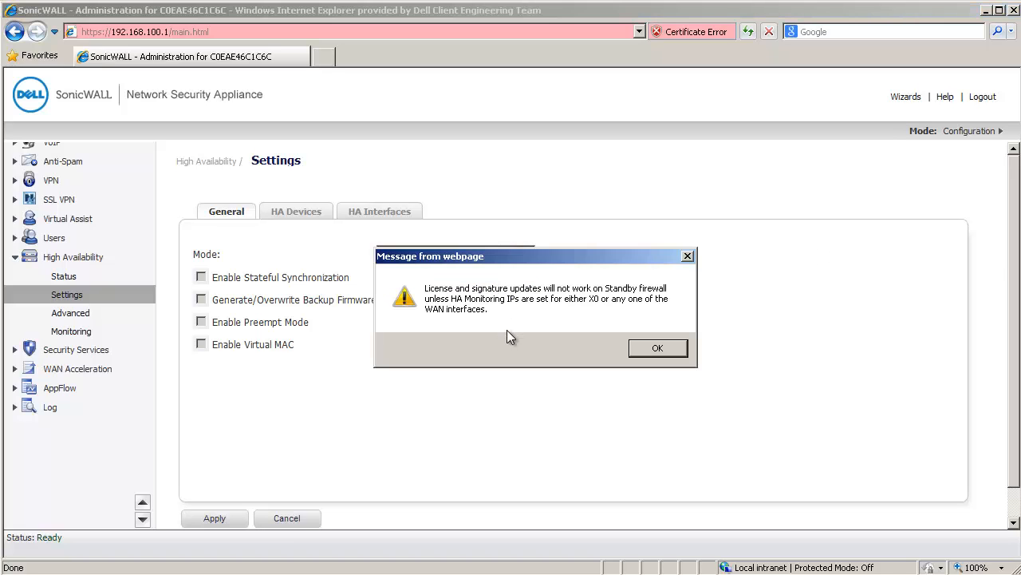
left_click(660, 348)
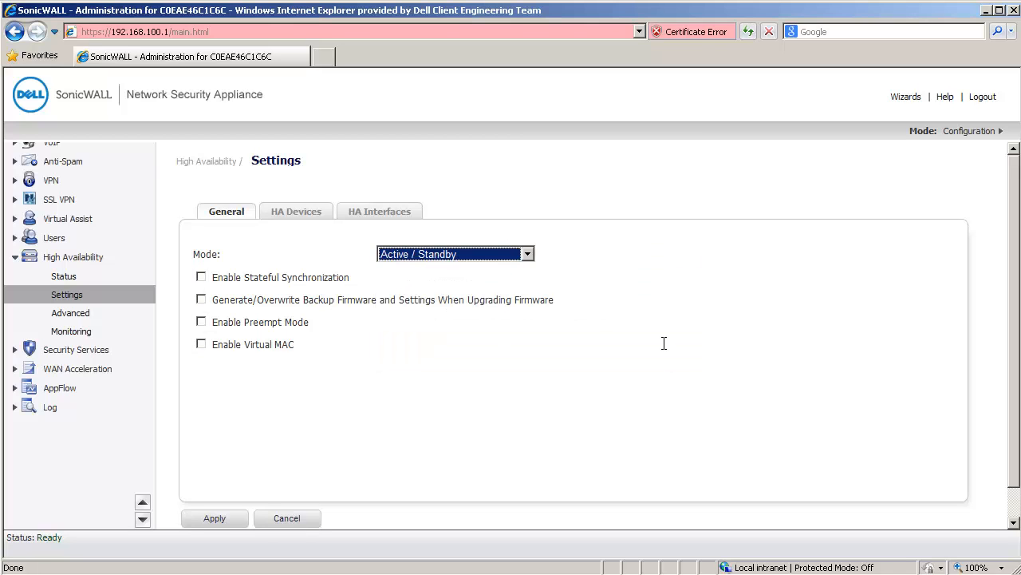
left_click(201, 277)
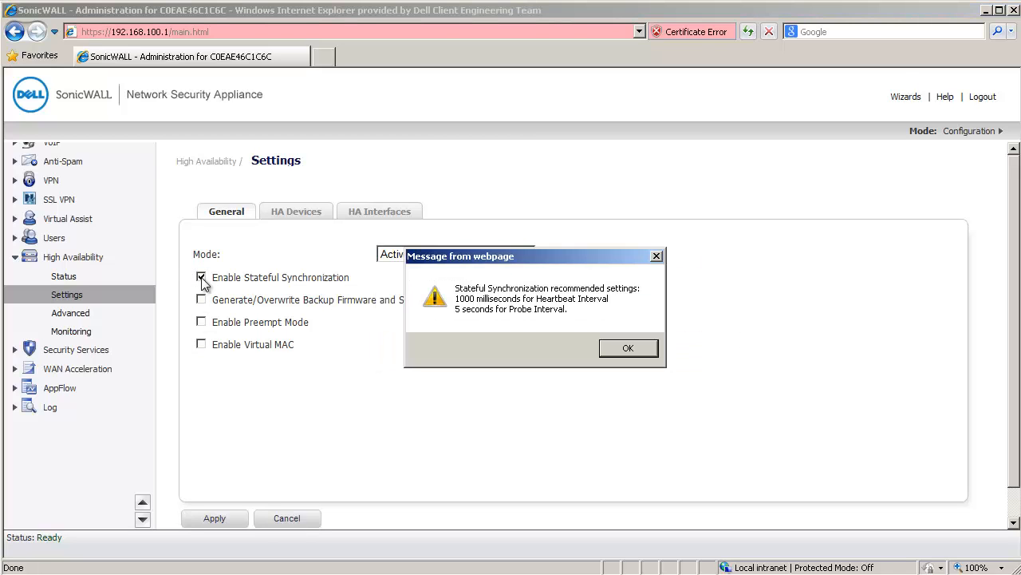
left_click(627, 348)
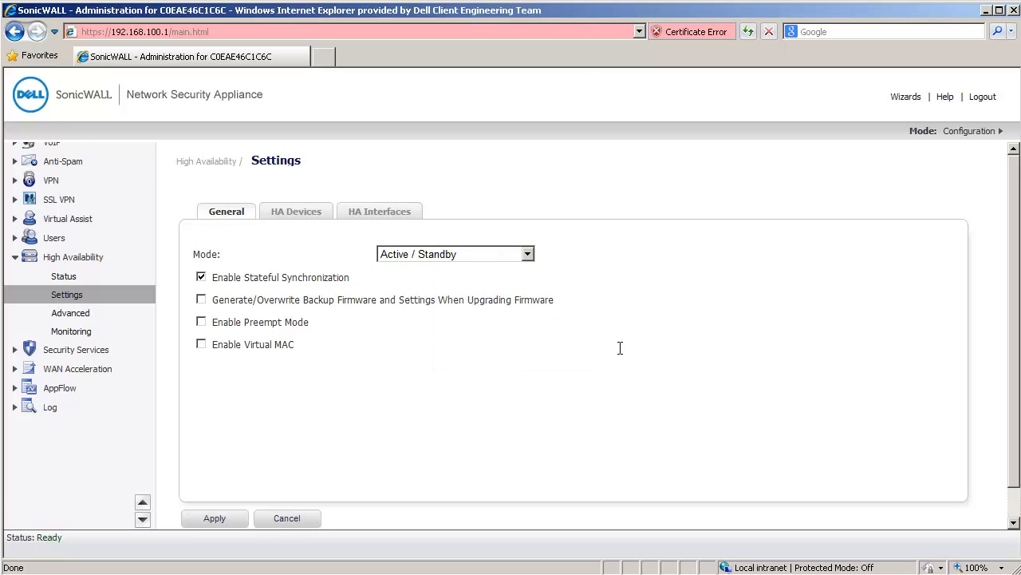
left_click(201, 342)
Step: Under the HA device settings, replace the secondary device's serial number with C0EAE46C1F42
left_click(297, 214)
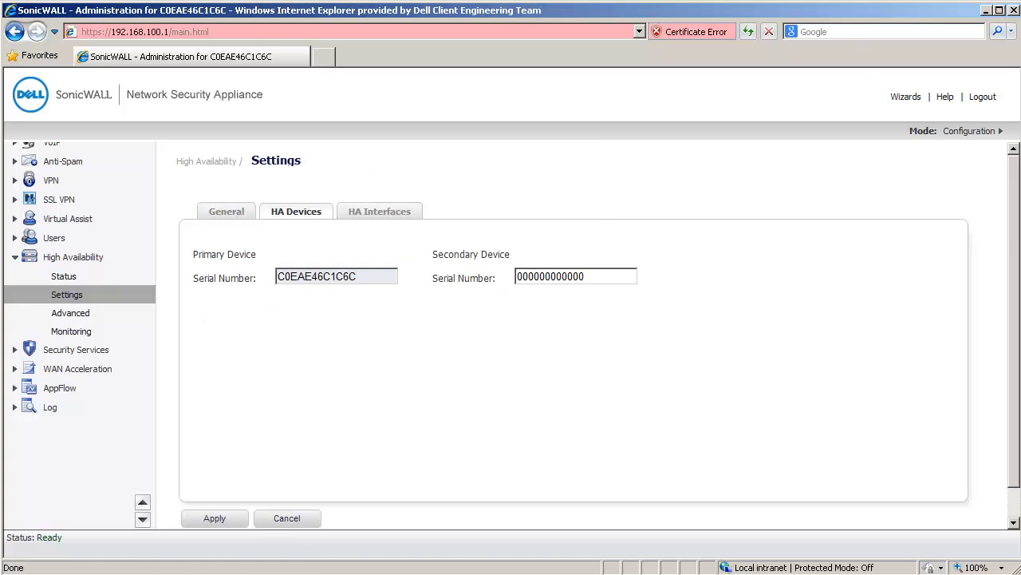
left_click_drag(598, 276, 455, 272)
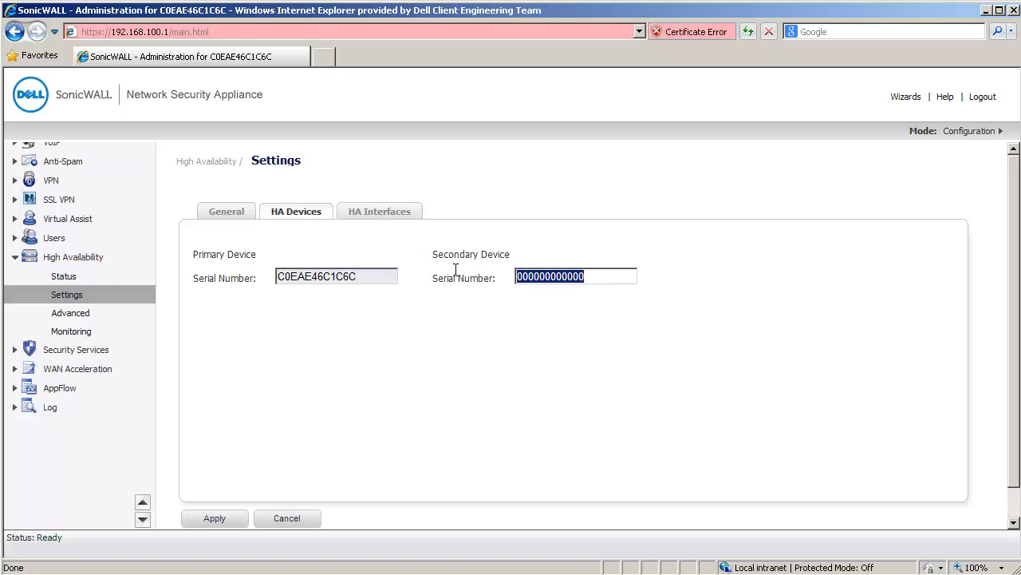
key("ctrl+v")
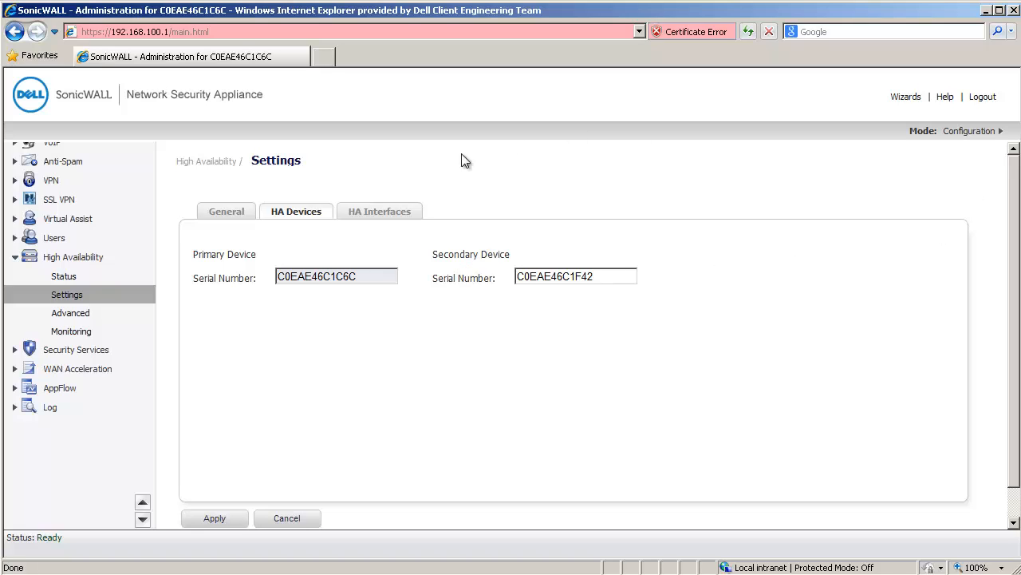
Step: Choose X7 as the HA control and data interface and apply the high availability settings
left_click(380, 212)
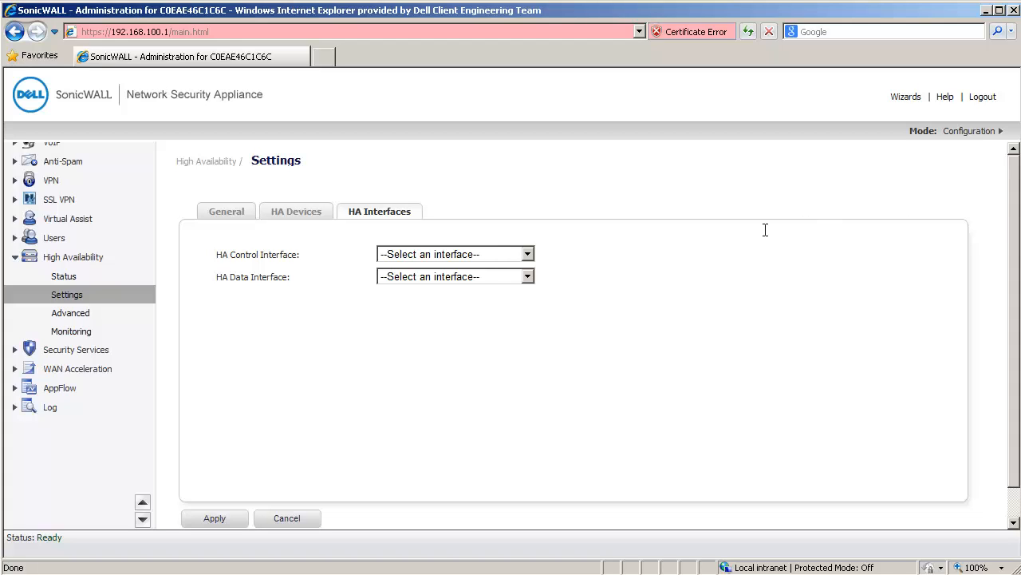
left_click(527, 255)
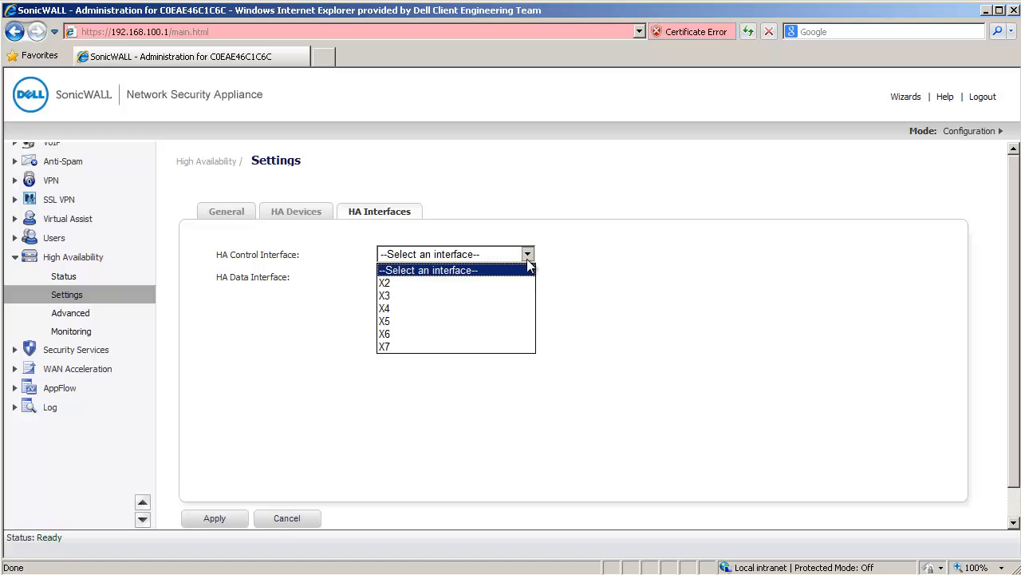
left_click(434, 346)
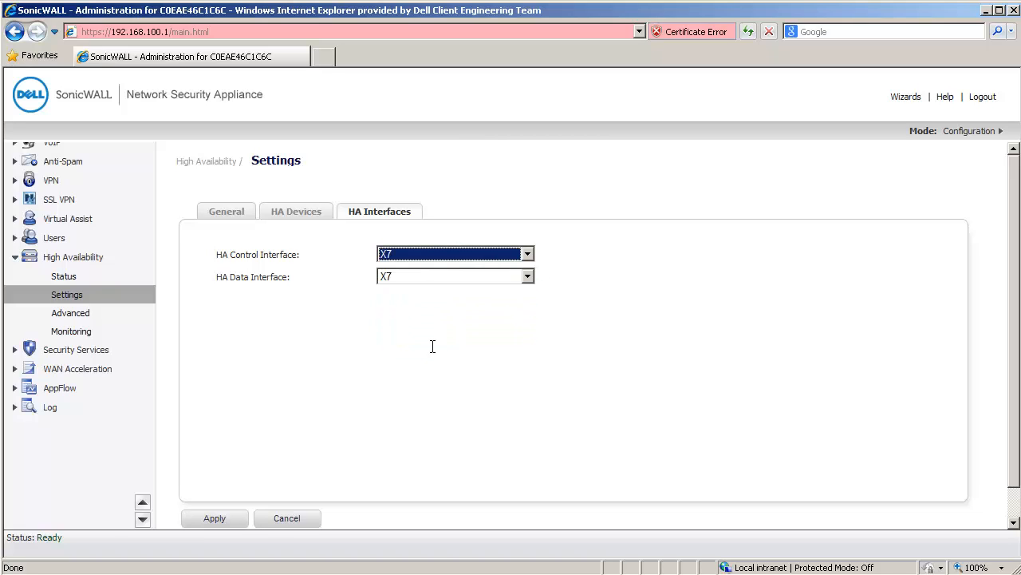
left_click(827, 294)
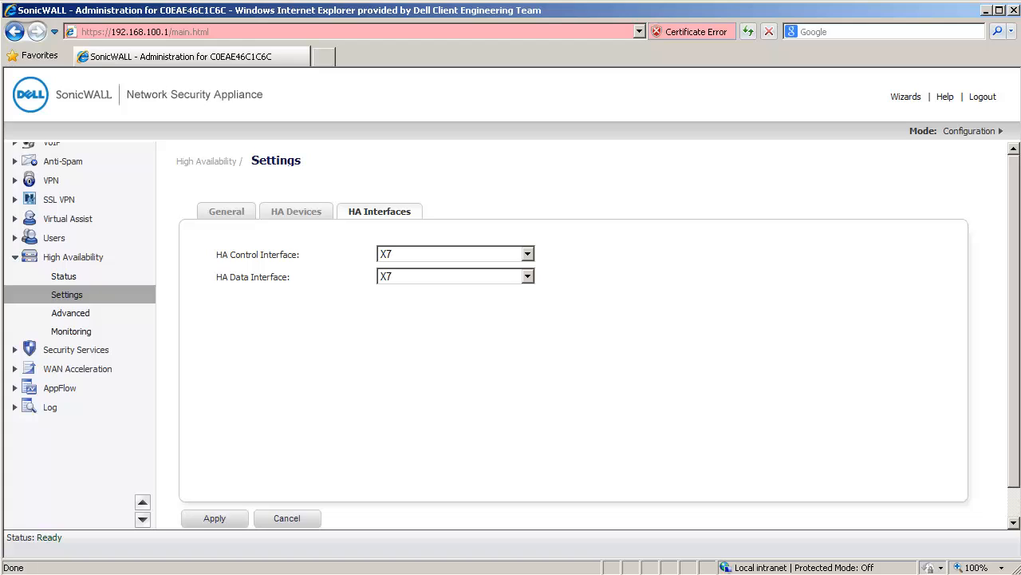
left_click(207, 520)
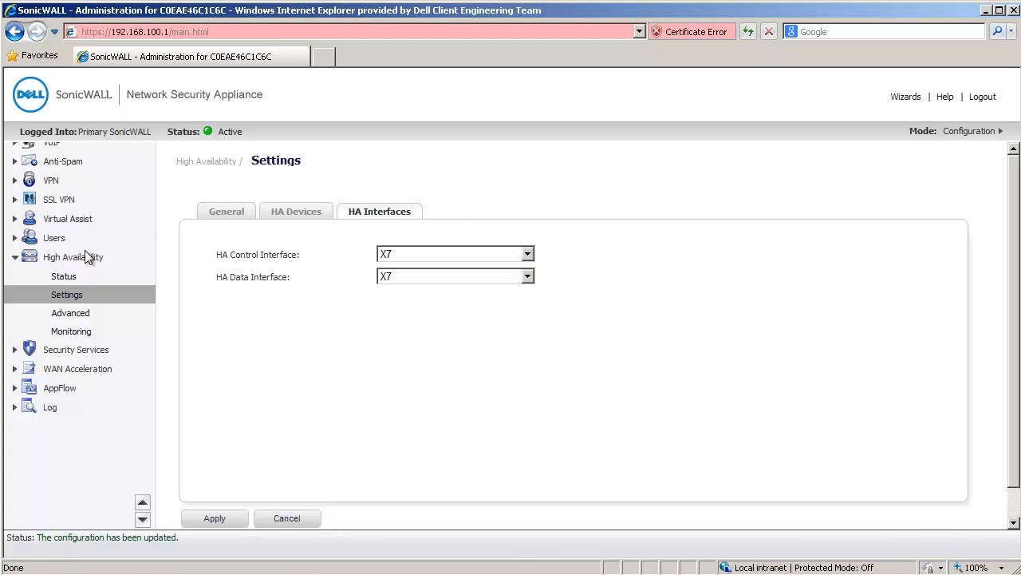
Step: Configure HA monitoring for interface X0 with primary IP 192.168.100.254 and secondary IP 192.168.100.253, allowing management on those addresses
left_click(64, 276)
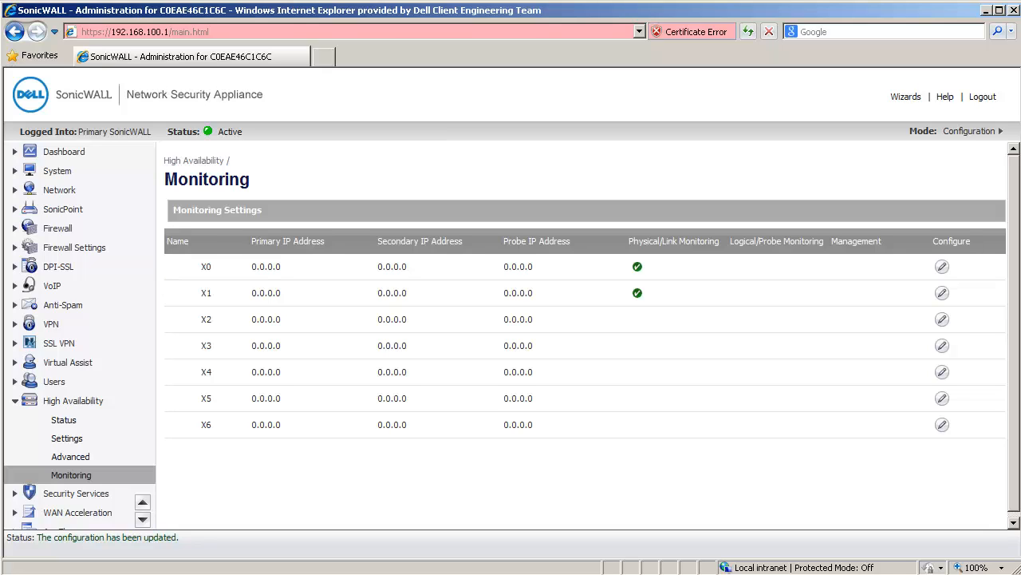
left_click(942, 267)
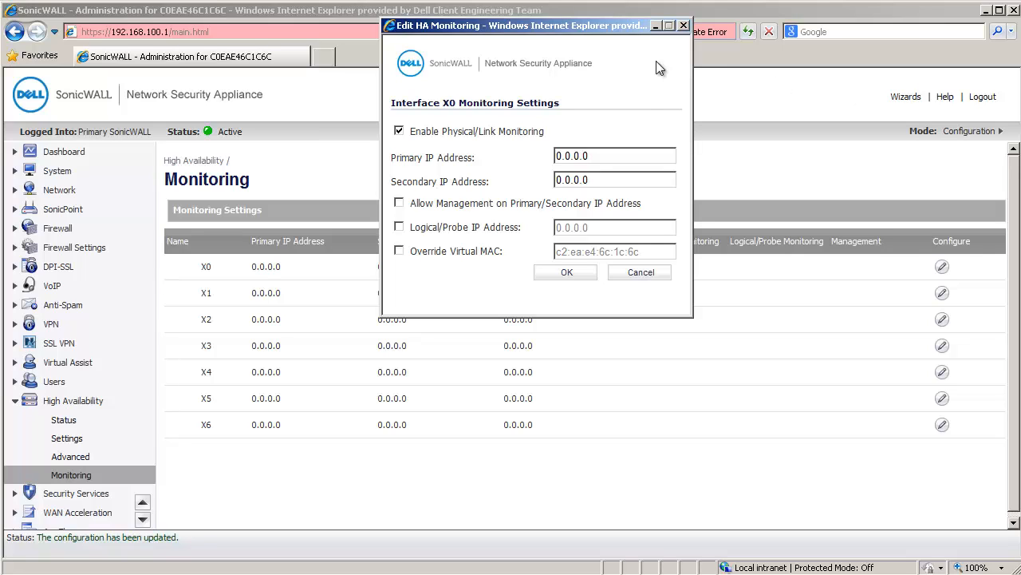
left_click_drag(591, 156, 531, 154)
type("192.168.100.")
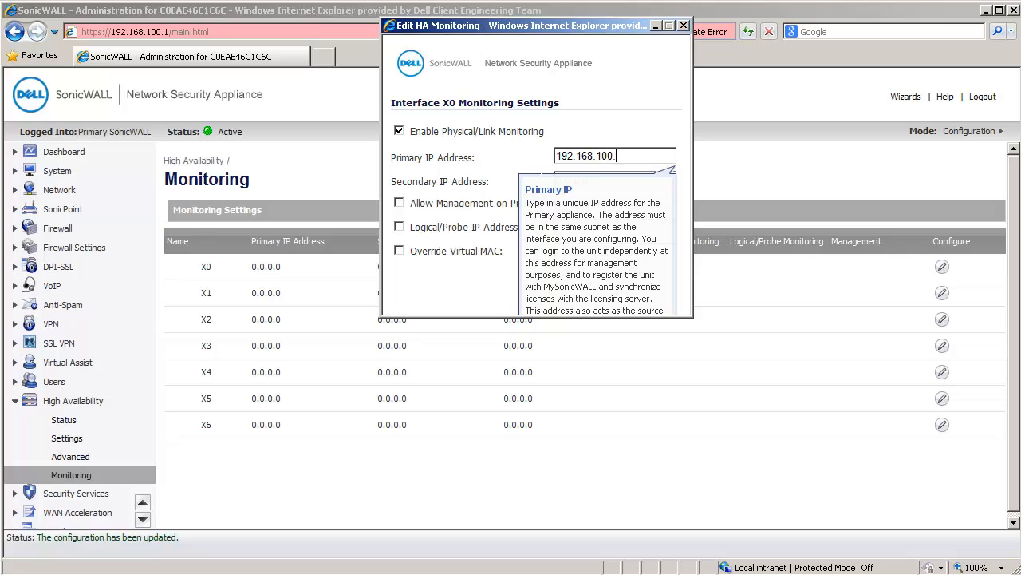
type("254")
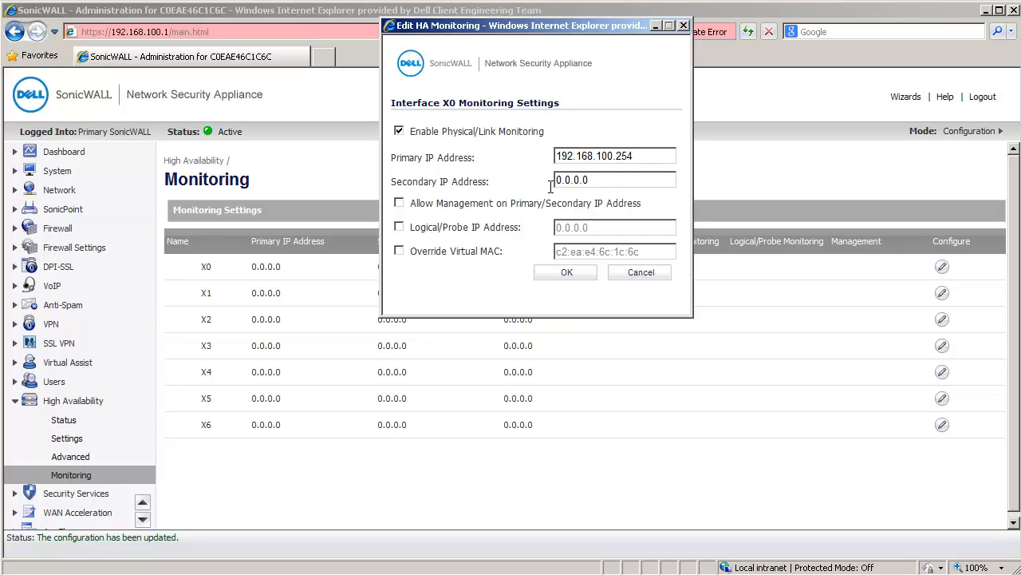
left_click_drag(581, 182, 552, 181)
type("192.168.10")
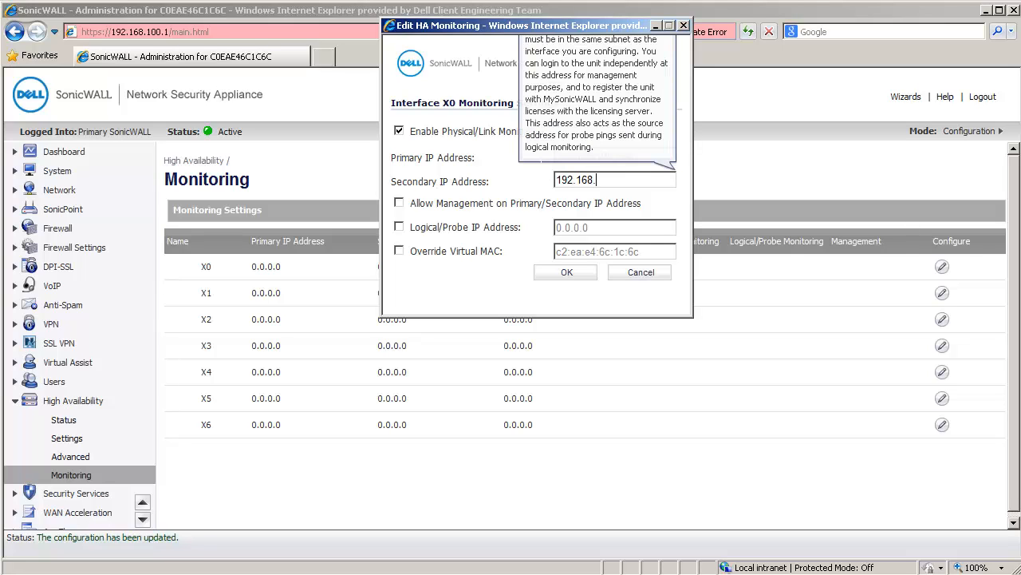
type("0.253")
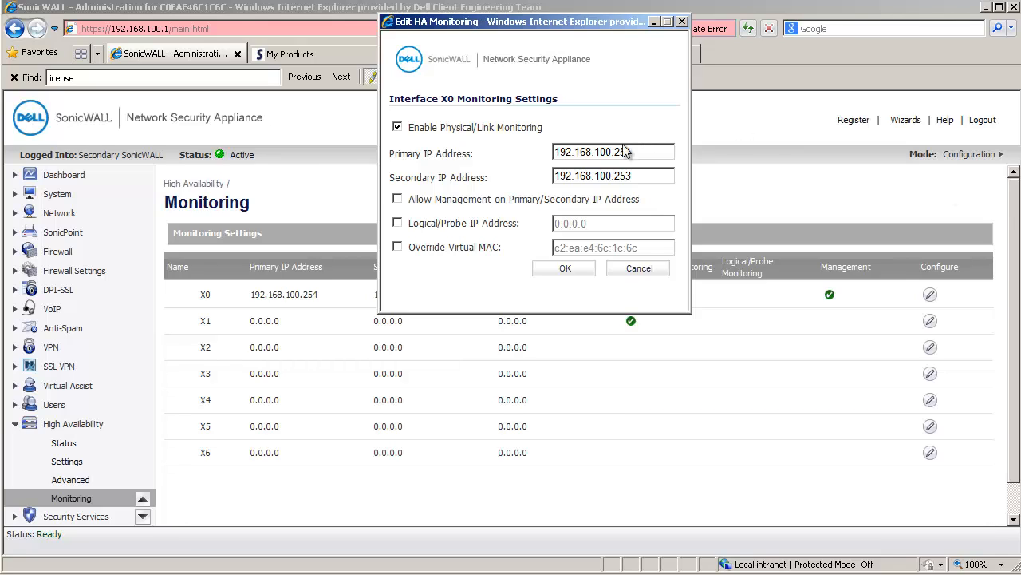
left_click(397, 199)
left_click(566, 269)
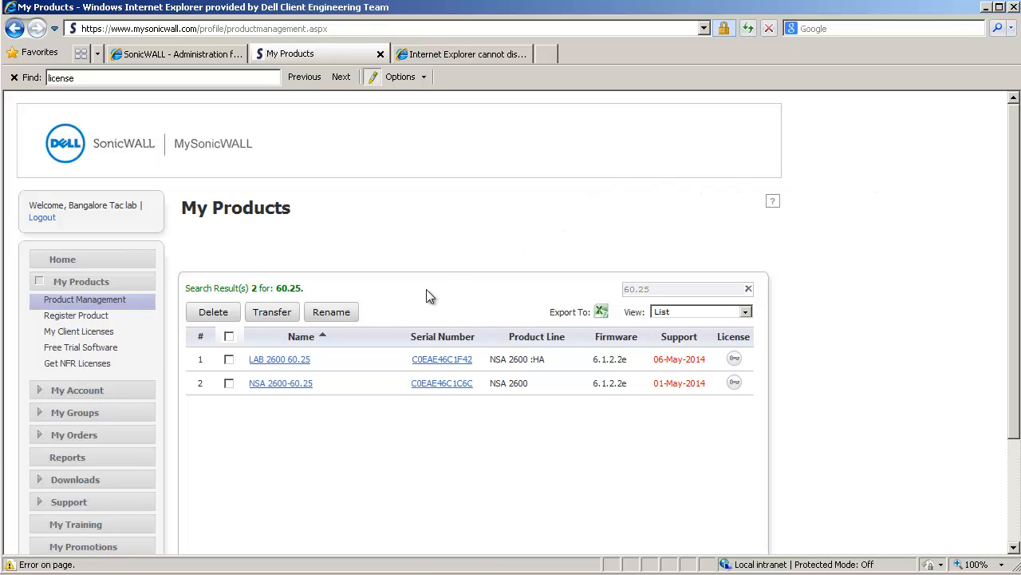
Step: On the MySonicWALL site, associate LAB 2600 60.25 (C0EAE46C1F42) as the HA Secondary of NSA 2600-60.25
left_click(281, 384)
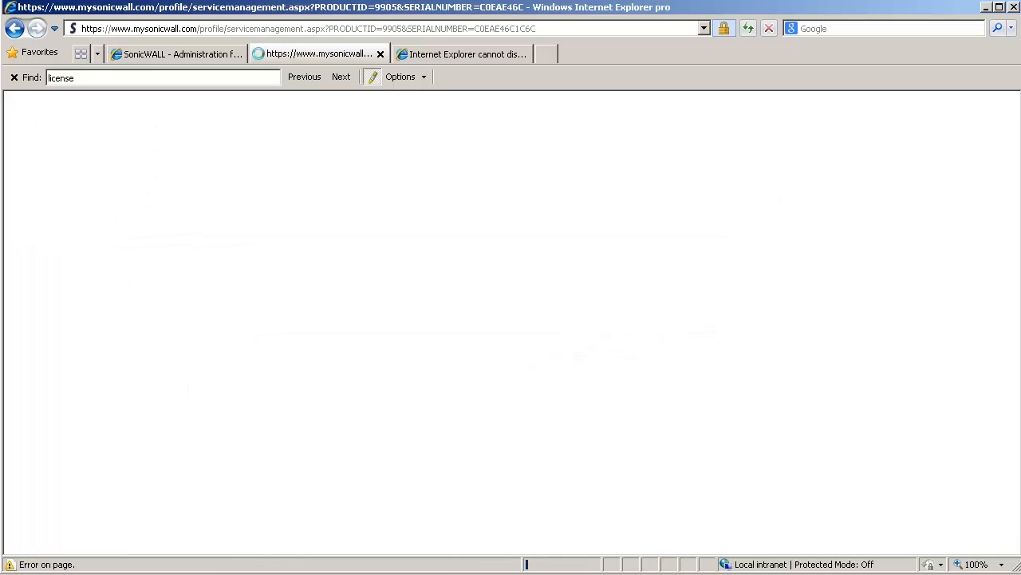
scroll(510, 320, "down", 3)
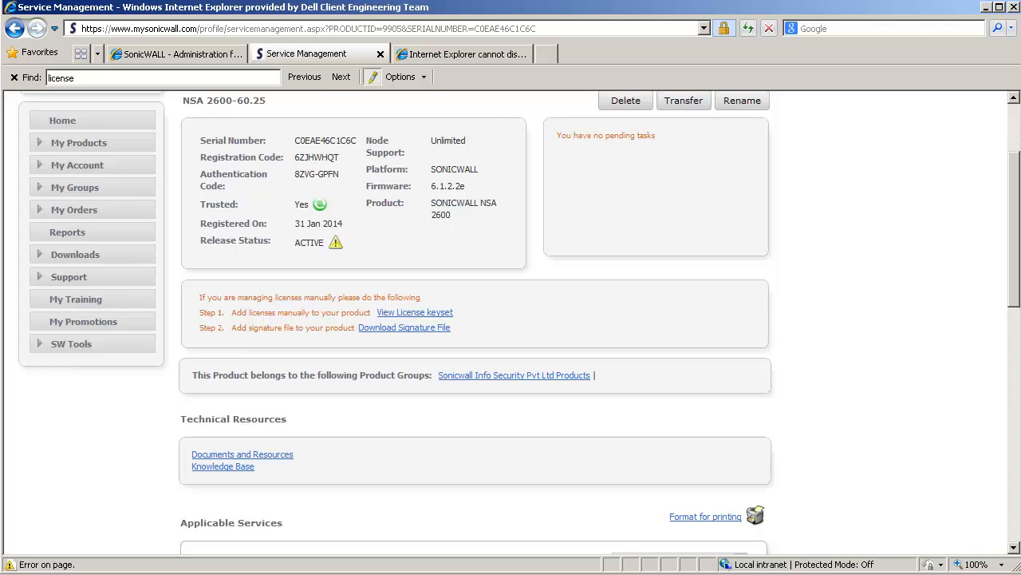
scroll(511, 319, "down", 10)
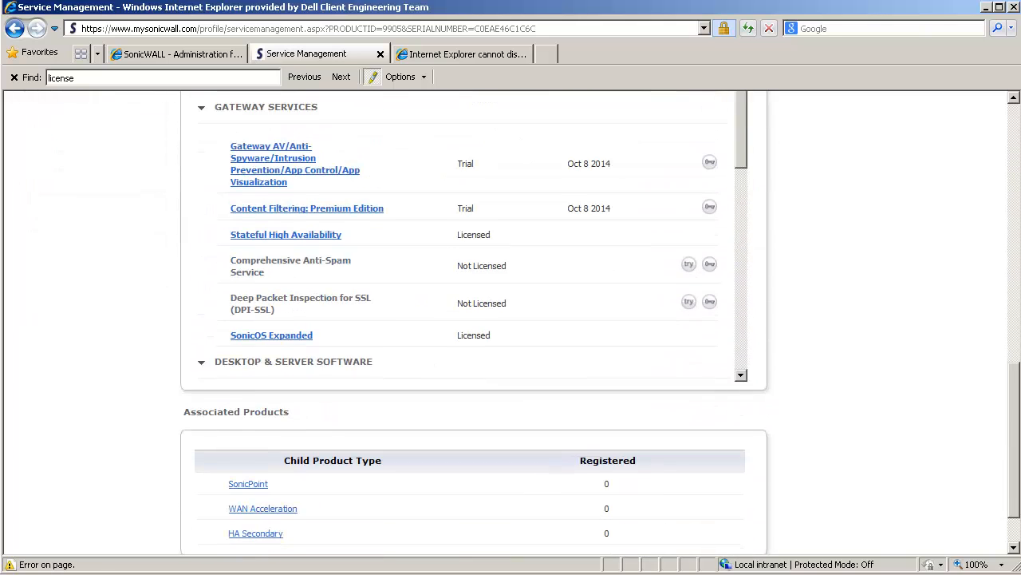
scroll(511, 320, "down", 3)
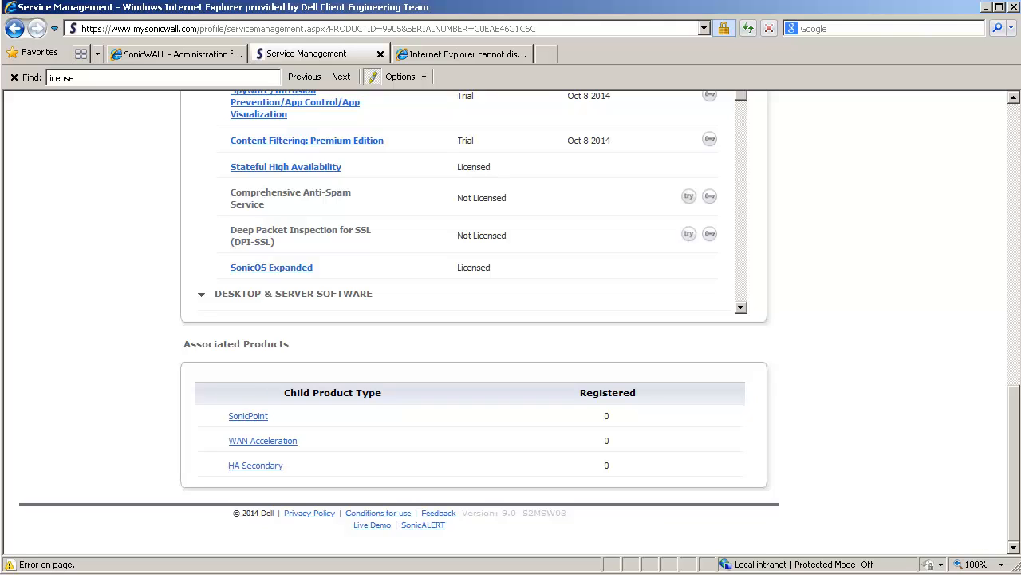
left_click(255, 465)
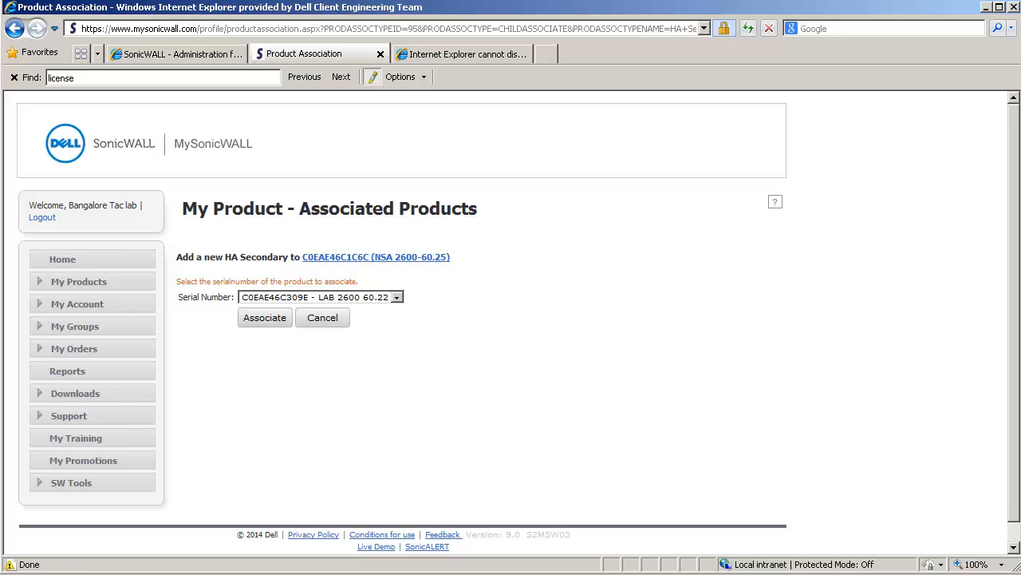
left_click(397, 297)
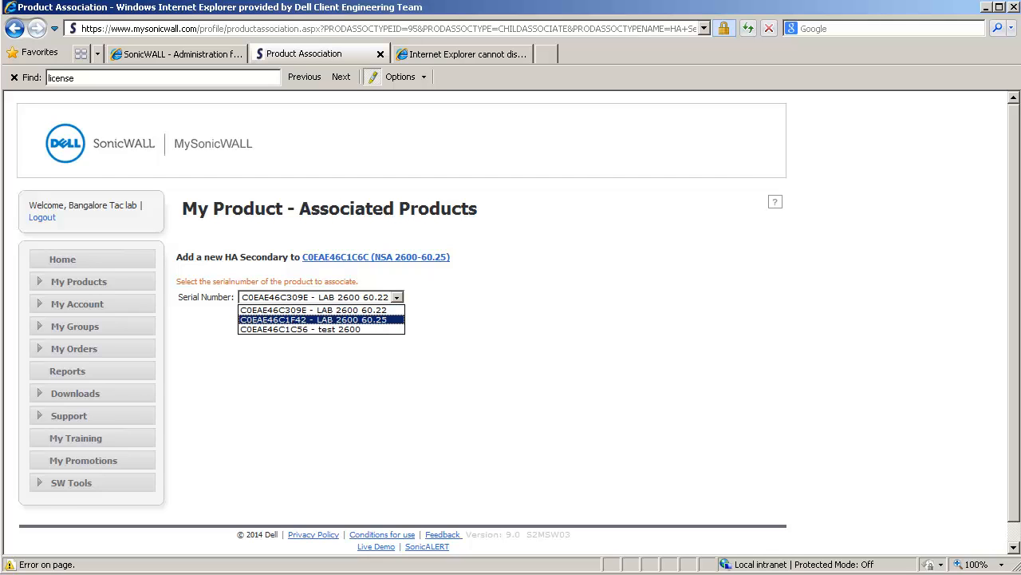
left_click(321, 319)
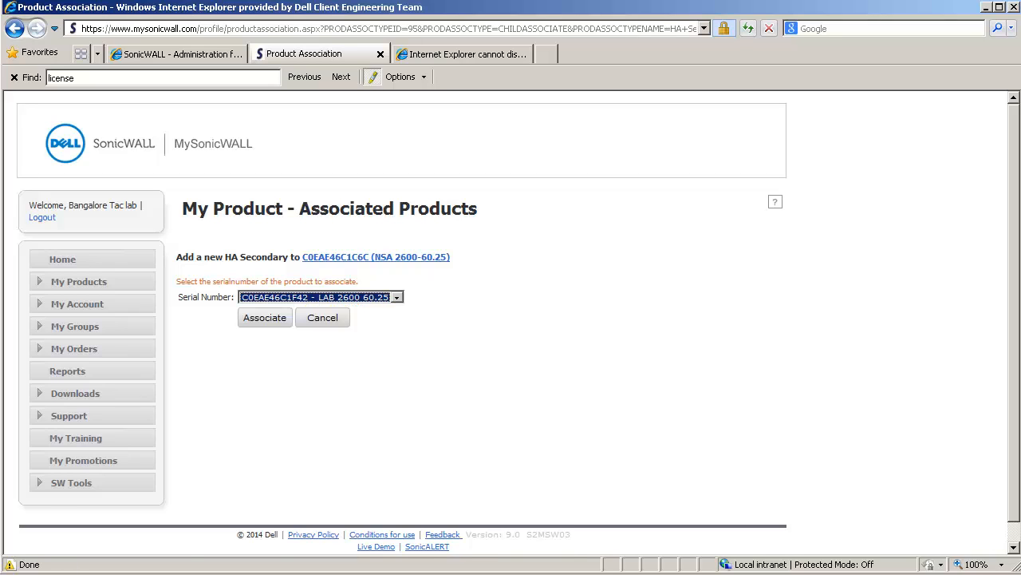
left_click(265, 318)
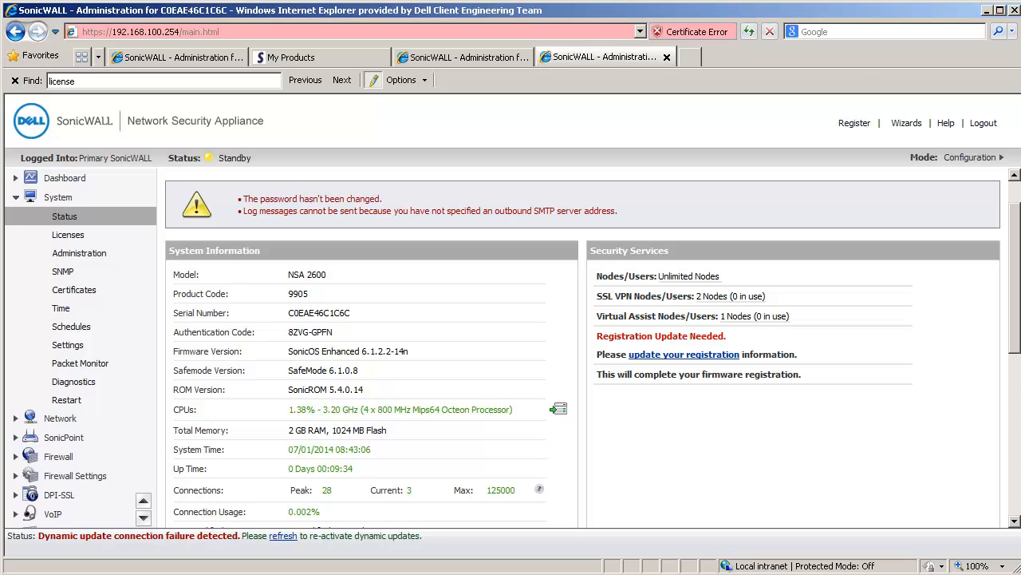
Step: Update the registration of the primary firewall at 192.168.100.254 by submitting the mySonicWALL account e-mail and password
left_click(711, 355)
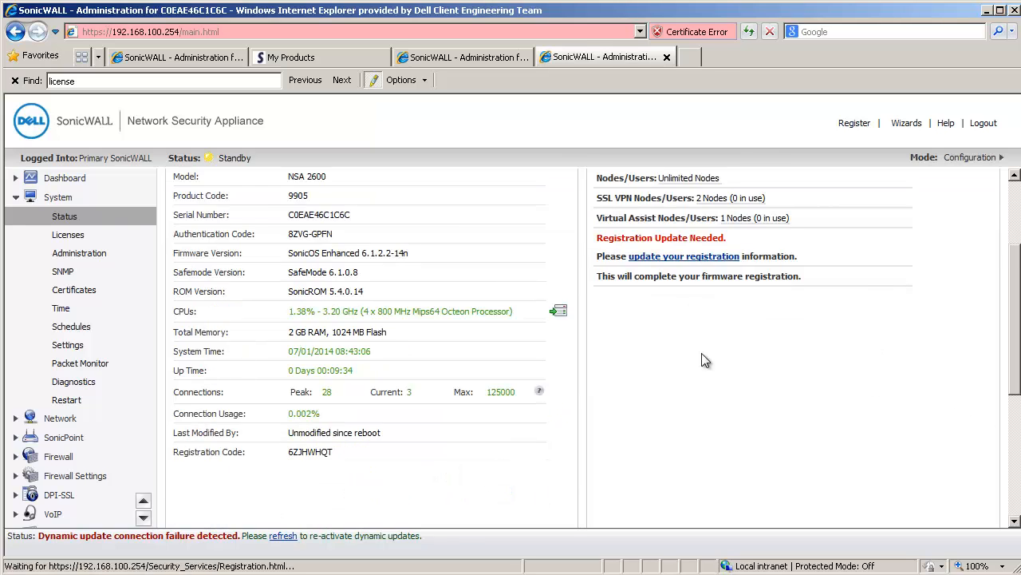
key("ctrl+v")
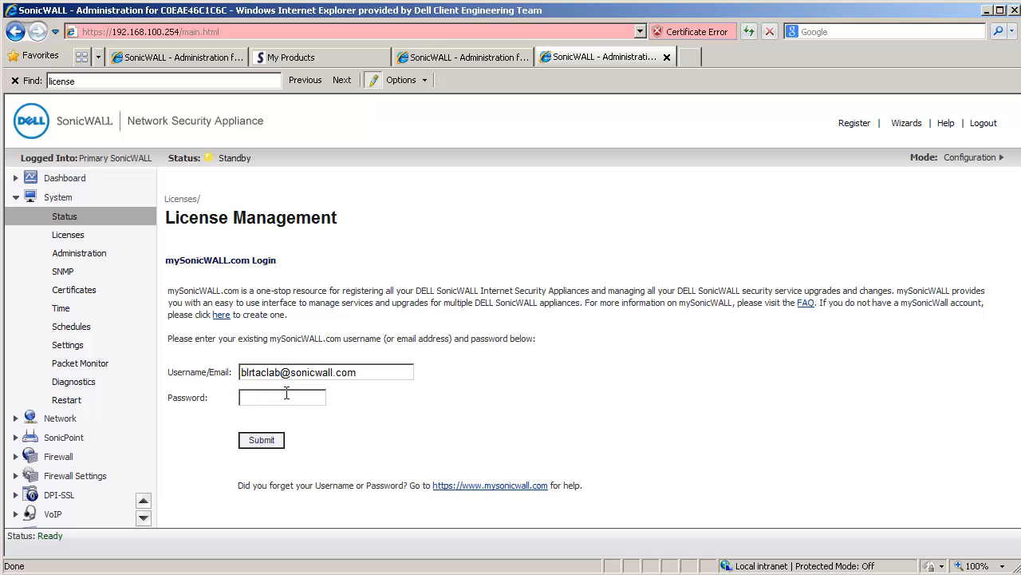
type("password1234")
key("Return")
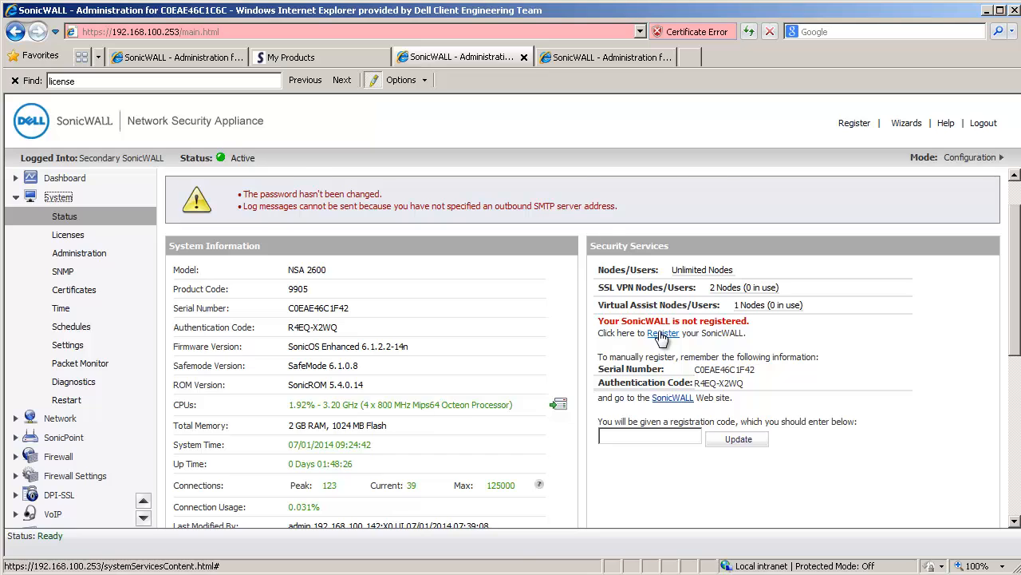
Step: Register the secondary firewall at 192.168.100.253 with the mySonicWALL account e-mail and password, and continue to its license list
left_click(661, 338)
scroll(655, 331, "down", 1)
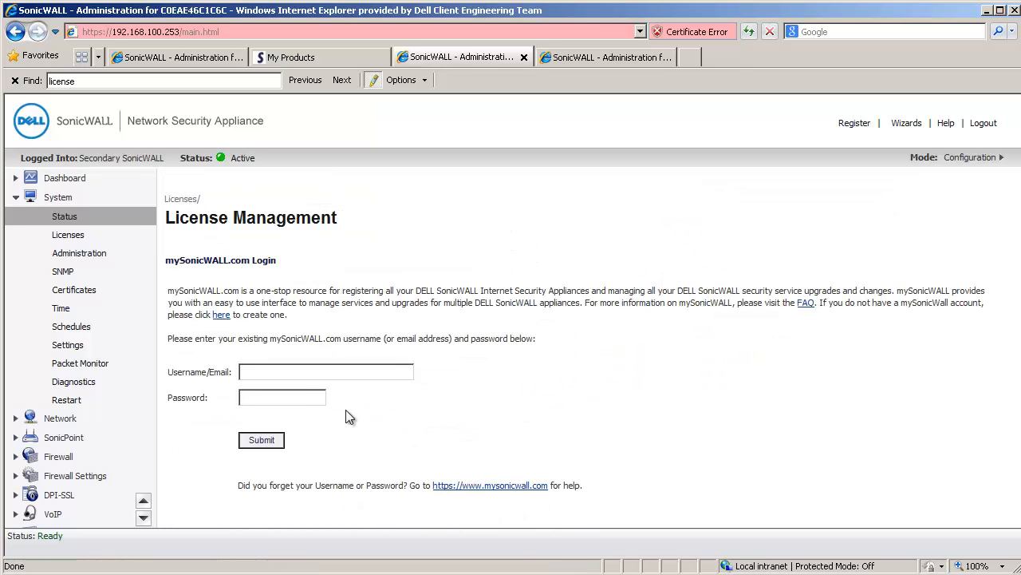
left_click(301, 373)
key("ctrl+v")
type("••")
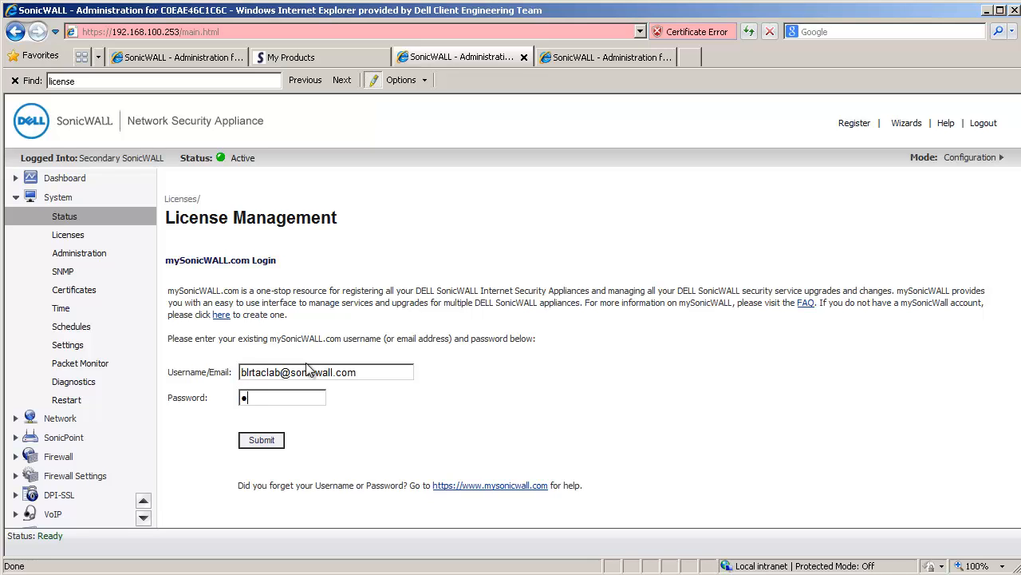
key("BackSpace")
type("••••••••••")
key("Return")
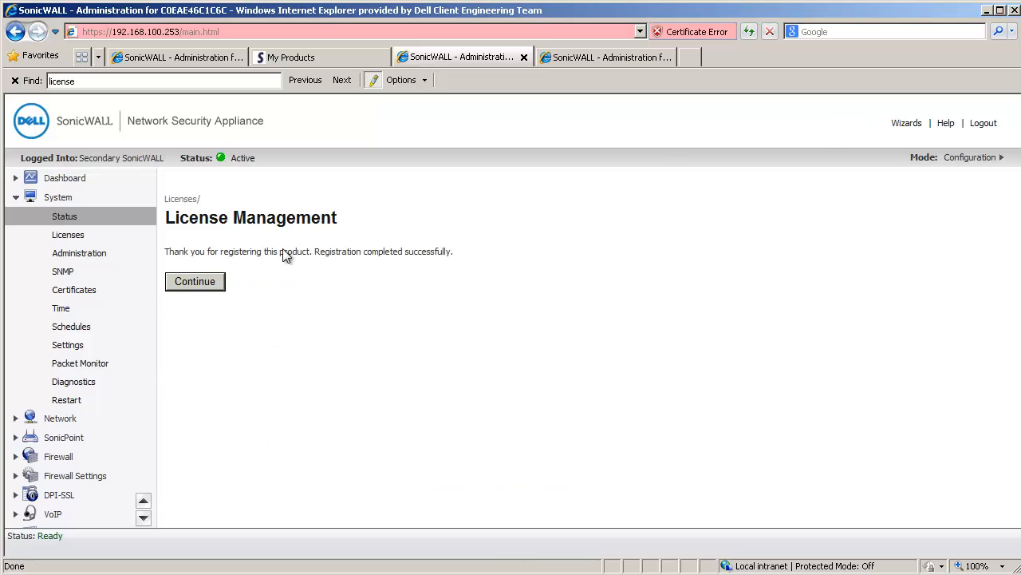
left_click(195, 284)
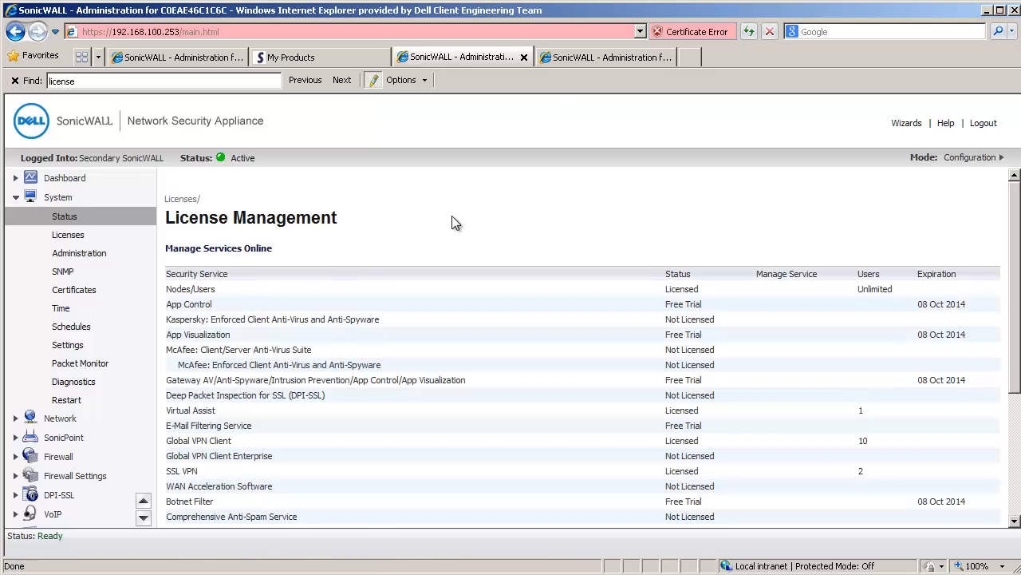
Step: Return to the primary firewall at 192.168.100.254 and continue past its registration confirmation
left_click(567, 57)
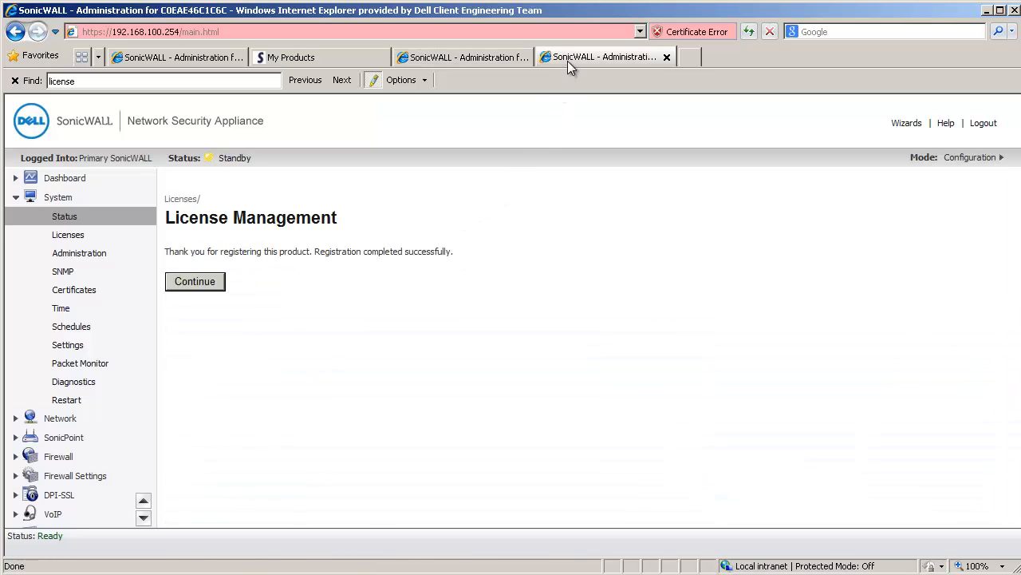
left_click(217, 284)
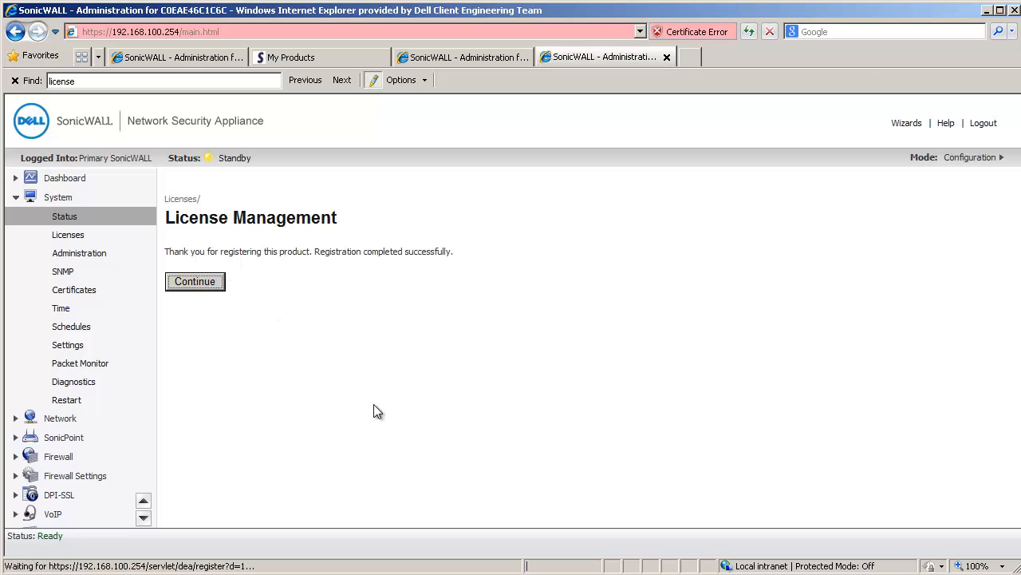